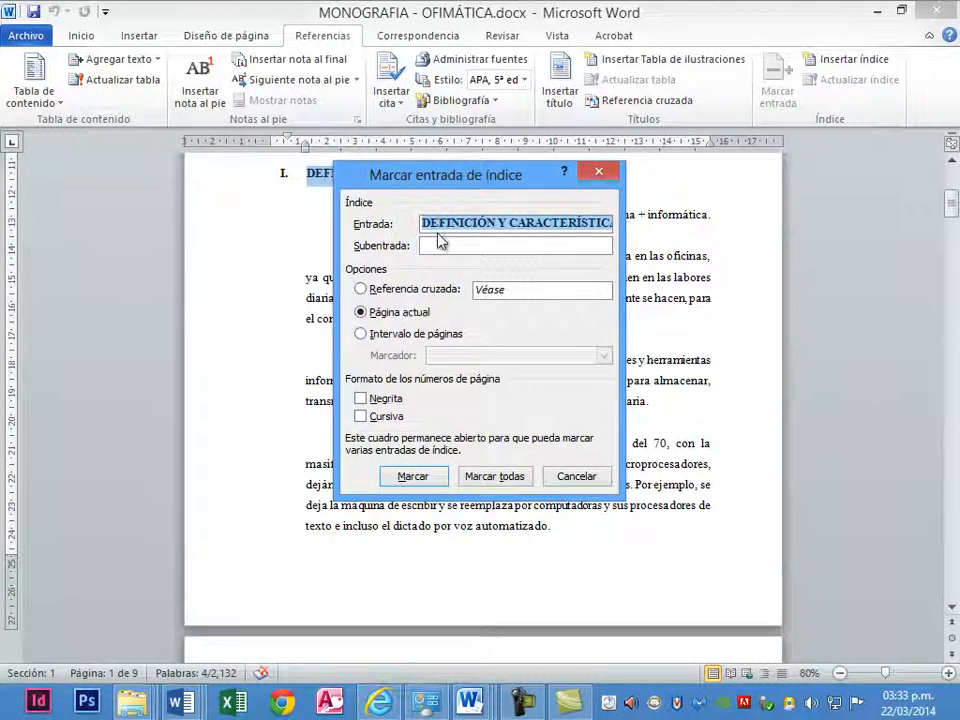
pyautogui.click(447, 242)
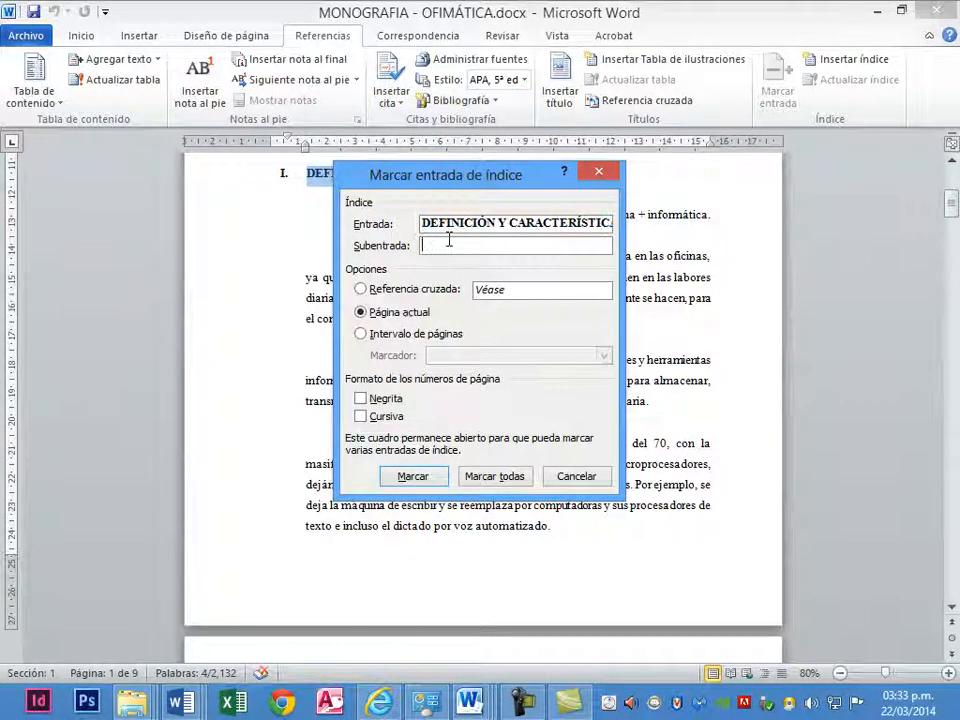
pyautogui.click(449, 241)
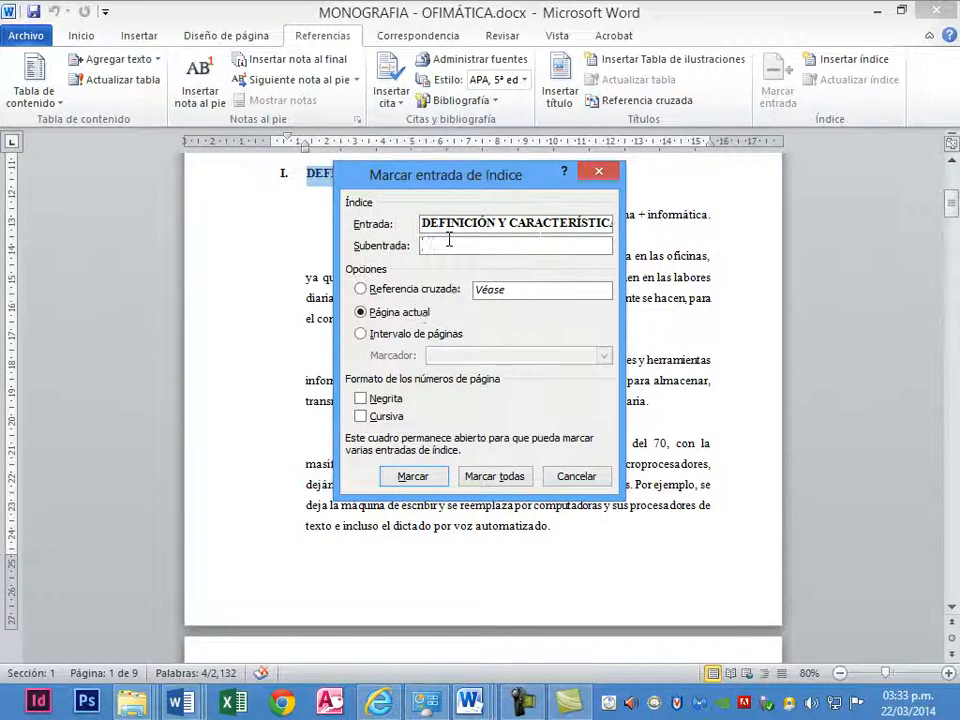
pyautogui.click(449, 241)
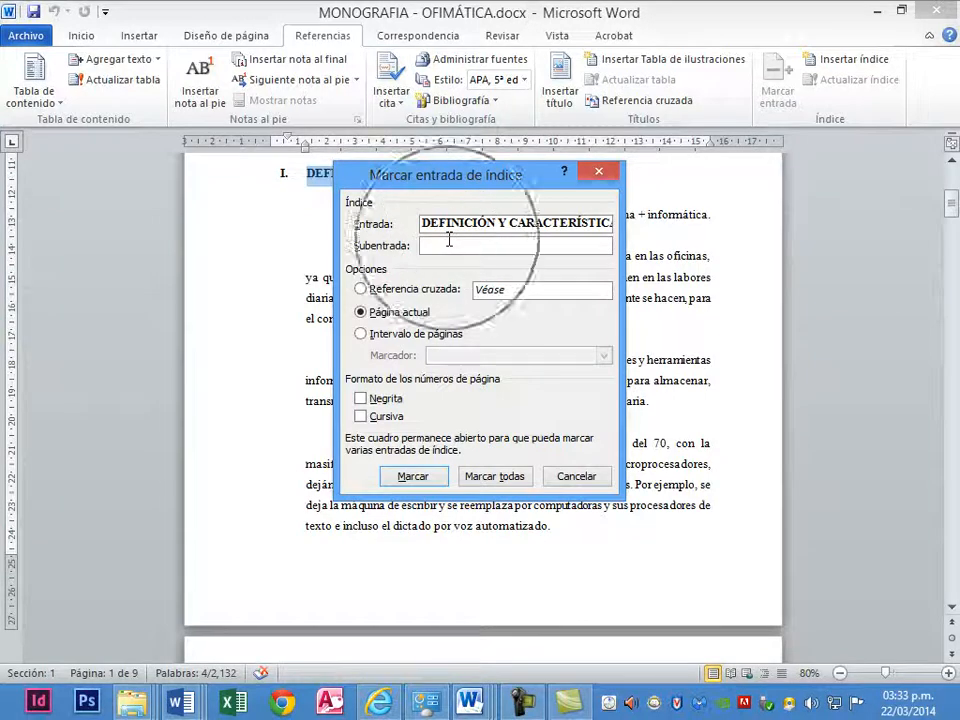
pyautogui.click(449, 240)
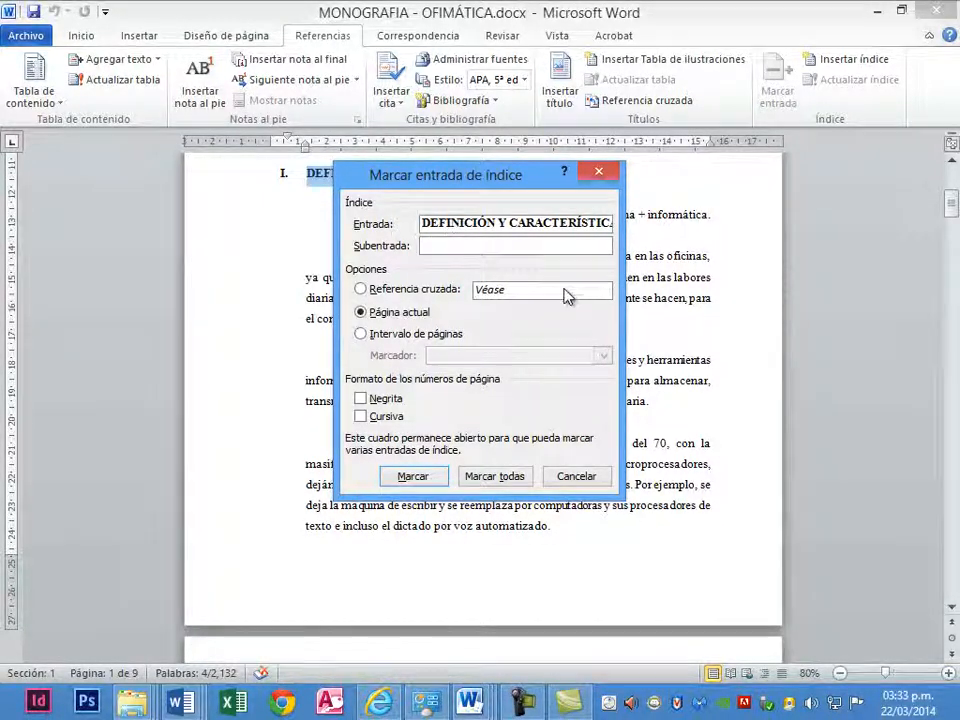
pyautogui.click(520, 297)
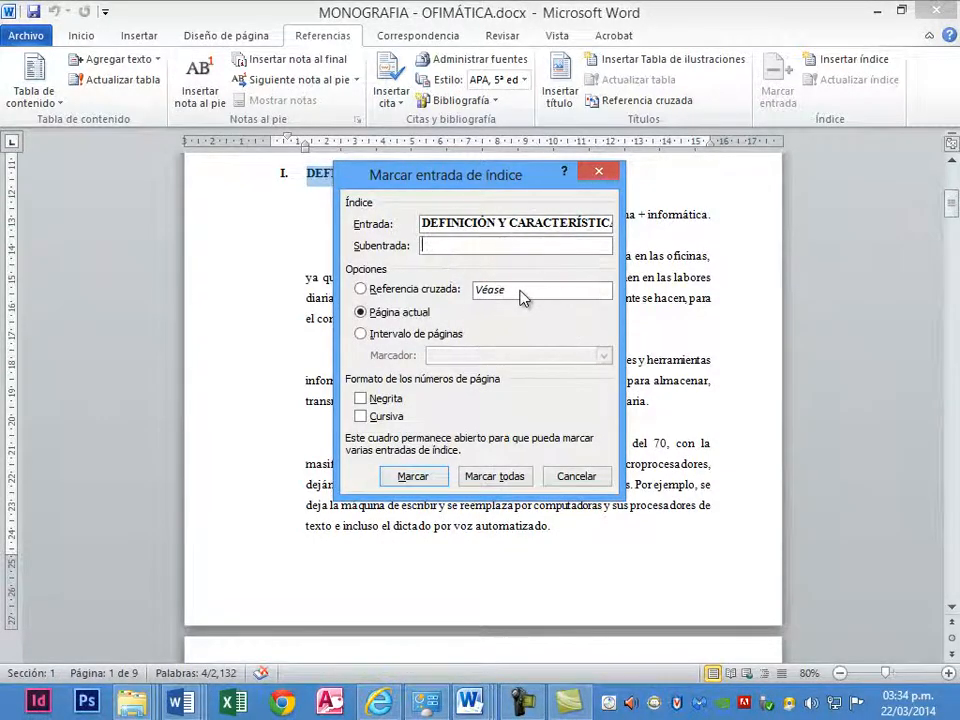
pyautogui.click(520, 296)
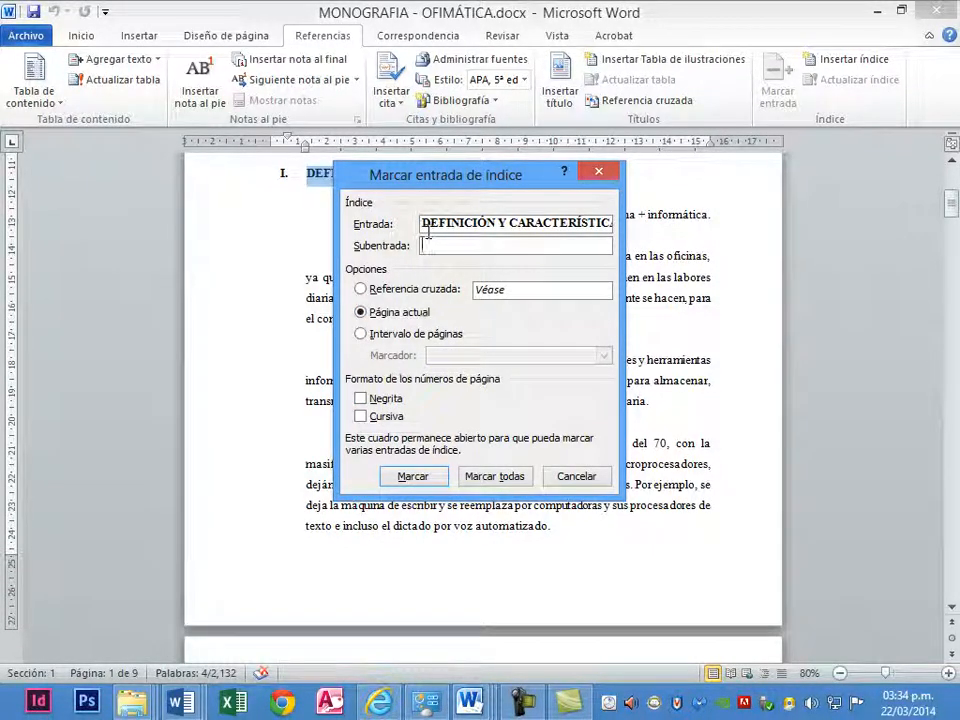
# Step: Look over the font options for the entry text in the index entry dialog, leaving them unchanged
pyautogui.moveTo(425, 229); pyautogui.dragTo(634, 210)
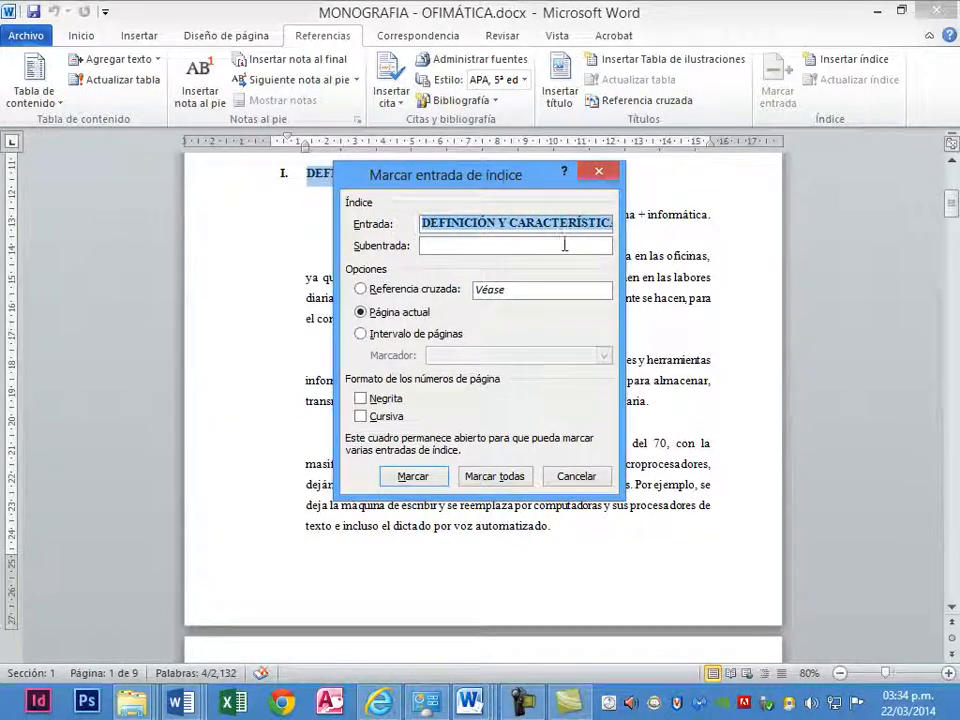
pyautogui.rightClick(536, 234)
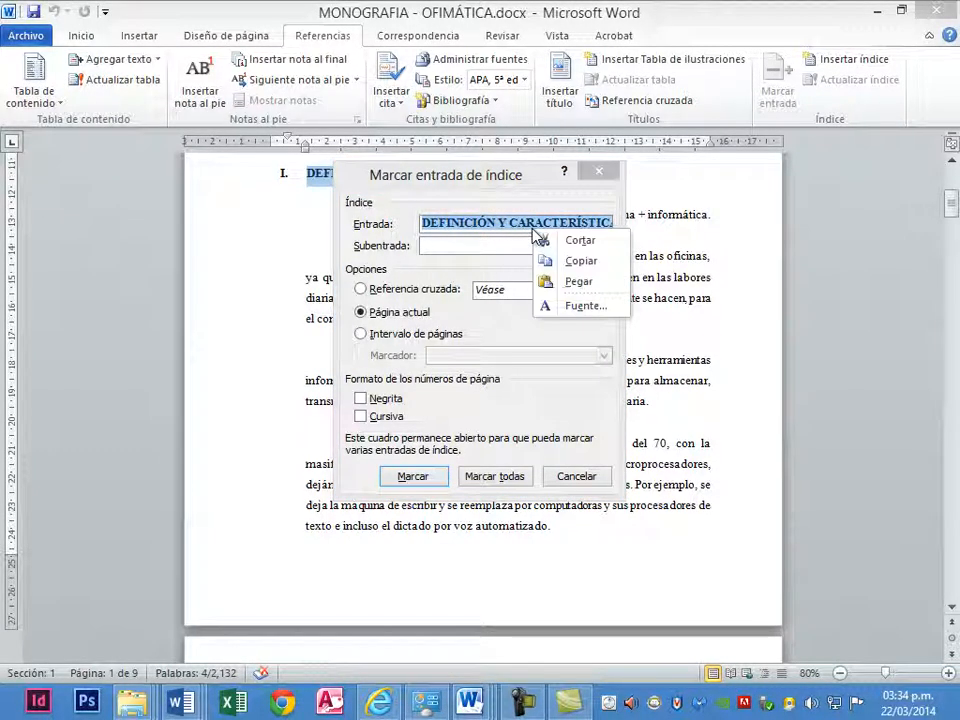
pyautogui.click(569, 310)
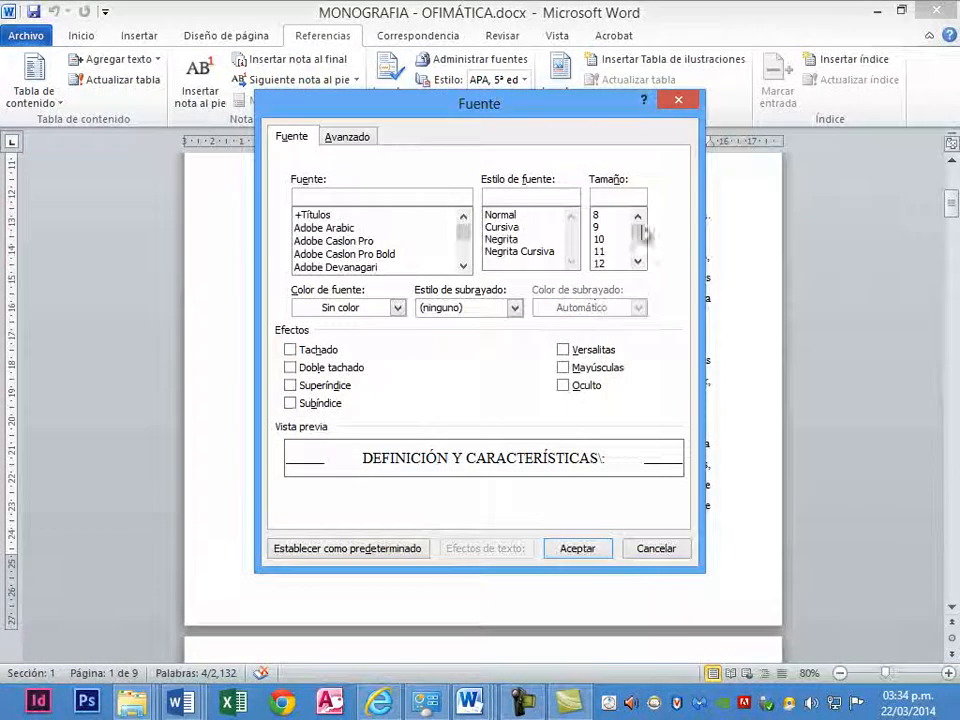
pyautogui.click(687, 104)
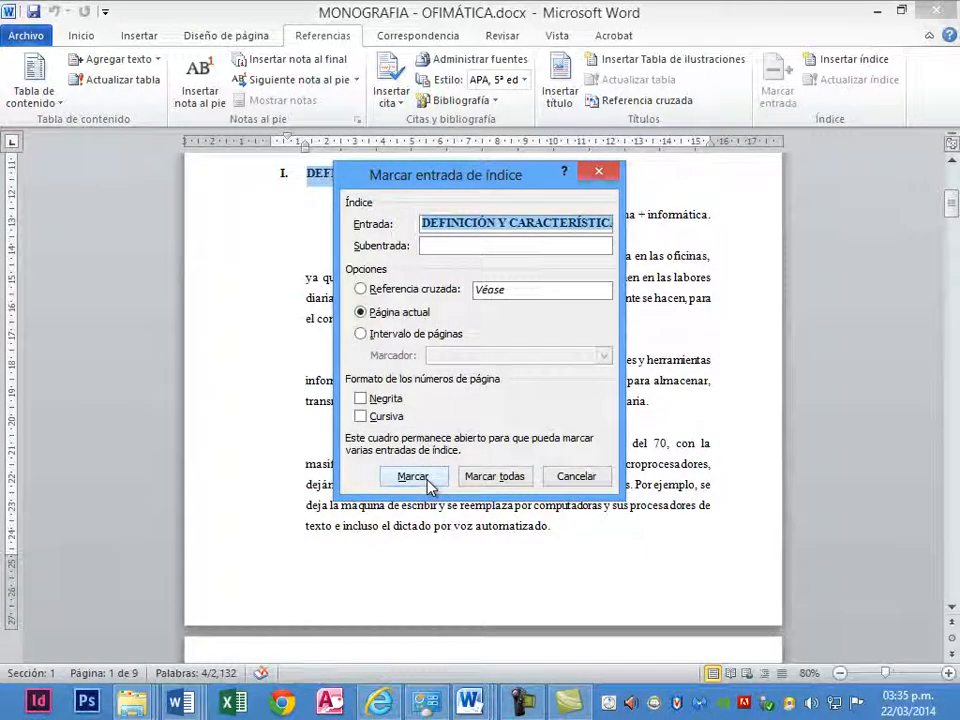
# Step: Mark the heading "DEFINICIÓN Y CARACTERÍSTICAS:" as an index entry for the current page and close the index entry dialog
pyautogui.click(510, 477)
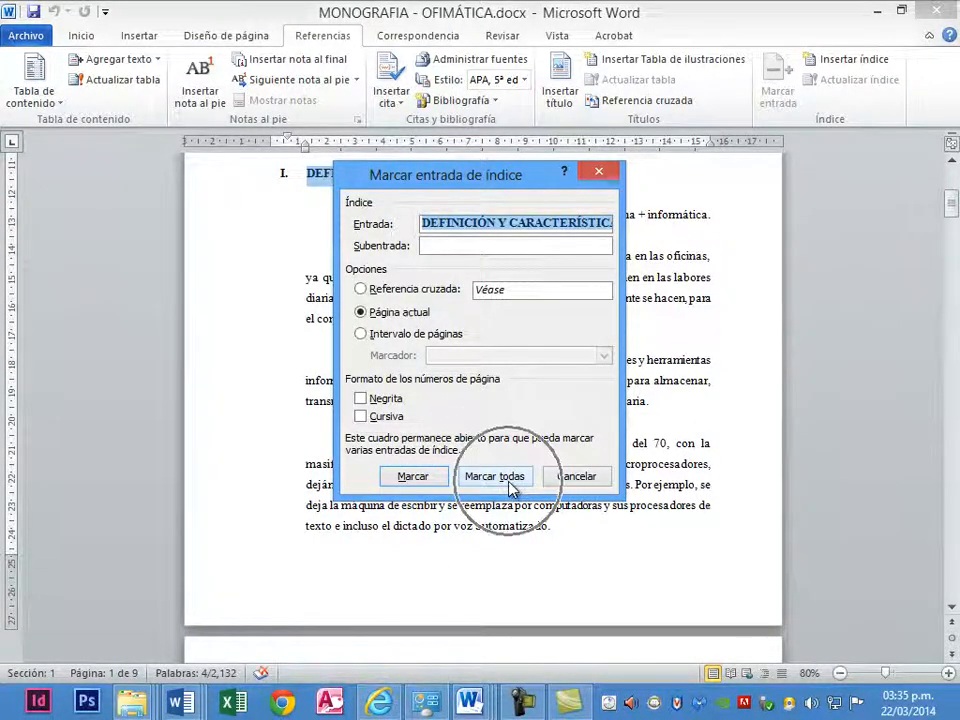
pyautogui.click(510, 477)
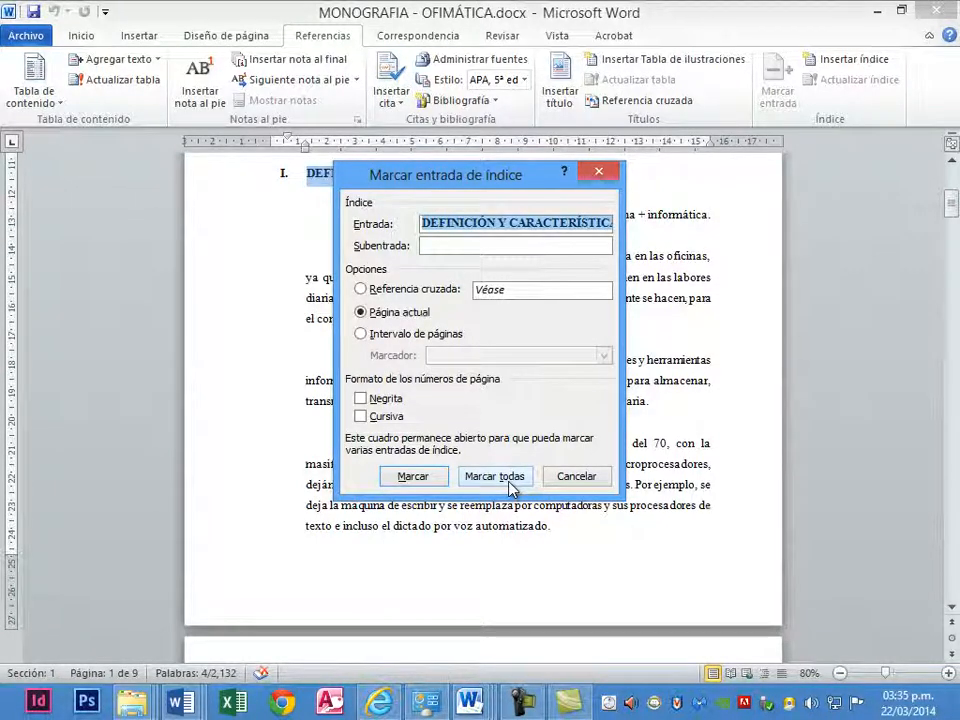
pyautogui.click(406, 476)
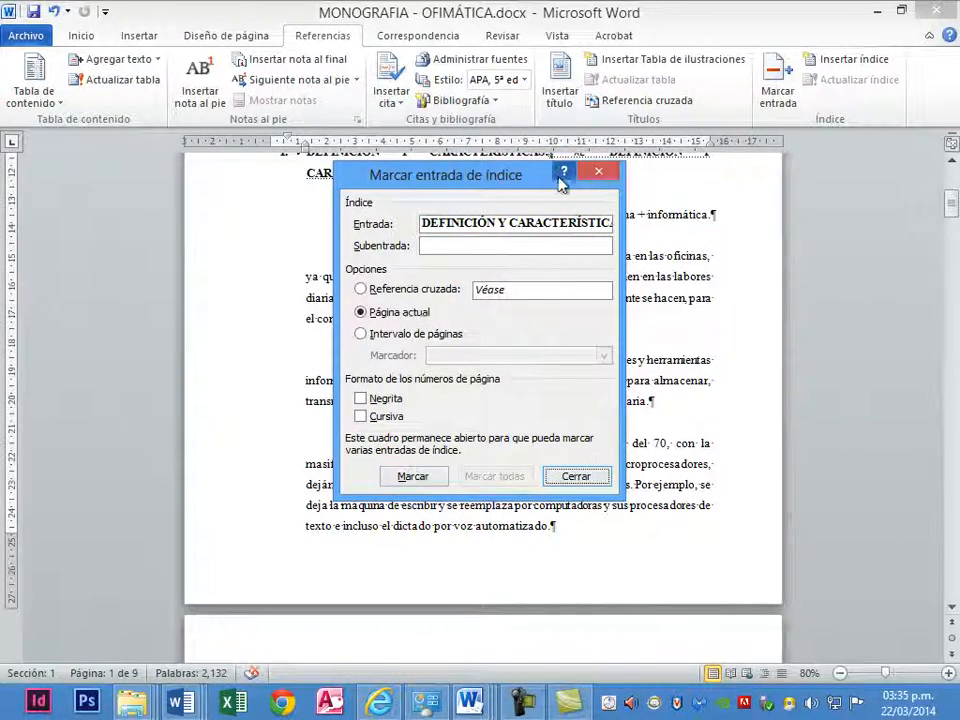
pyautogui.moveTo(508, 182); pyautogui.dragTo(512, 337)
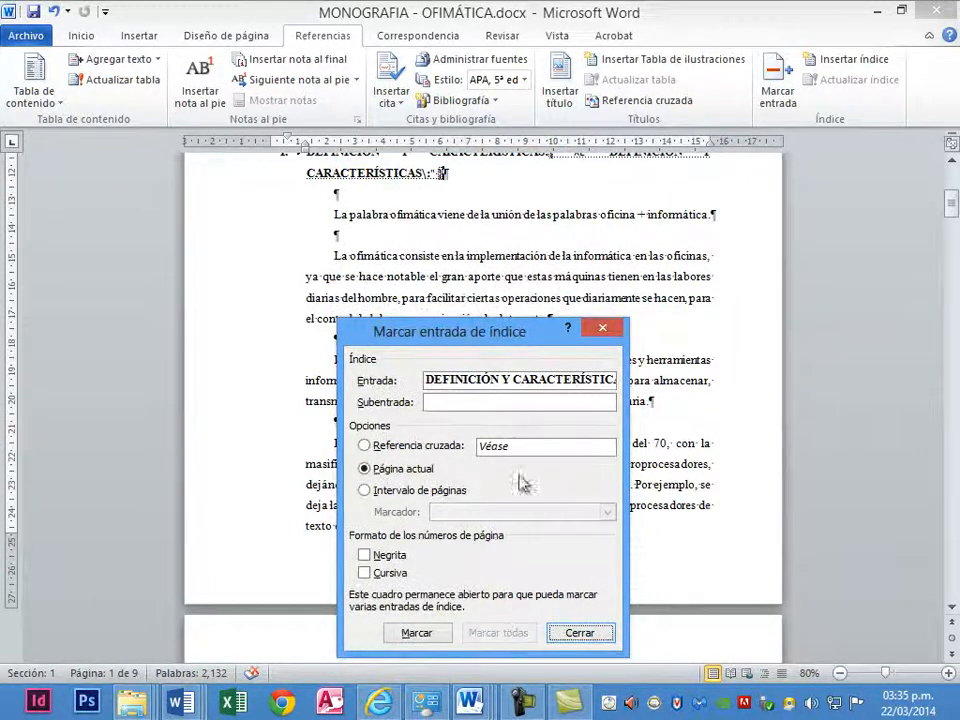
pyautogui.click(564, 630)
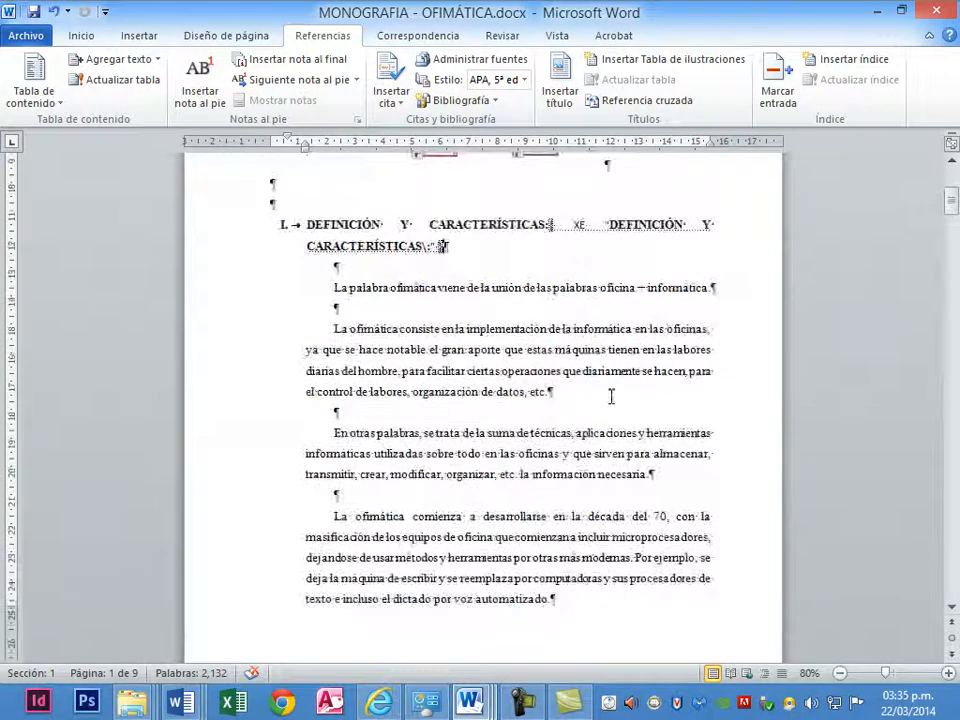
# Step: Review the index field inserted at the first heading and hide the document's formatting marks
pyautogui.scroll(1, 611, 398)
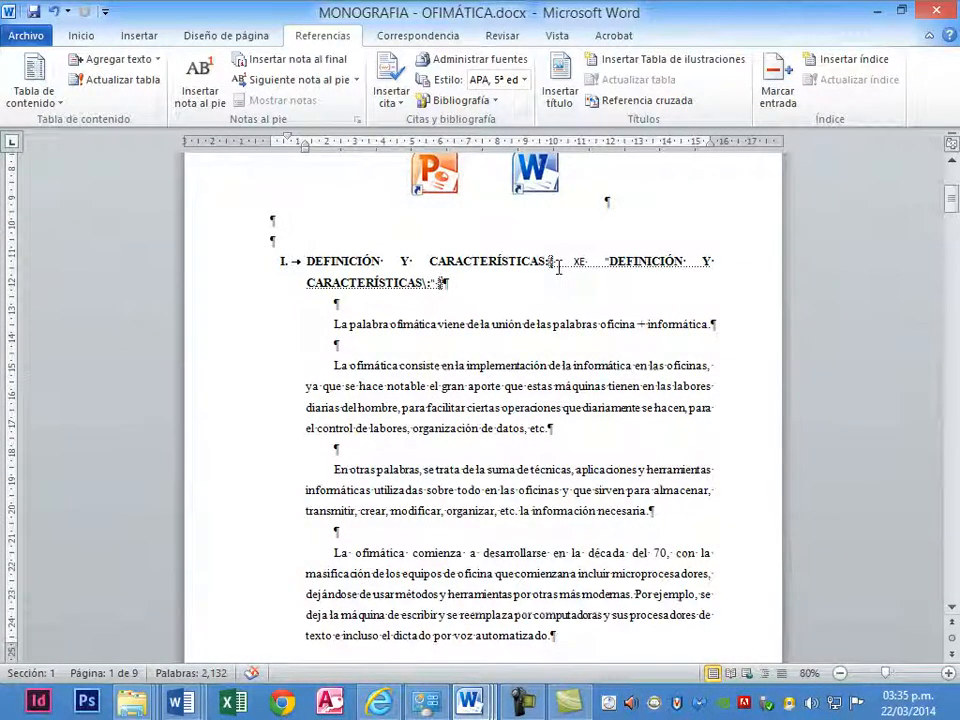
pyautogui.scroll(-1, 484, 378)
pyautogui.scroll(-1, 484, 378)
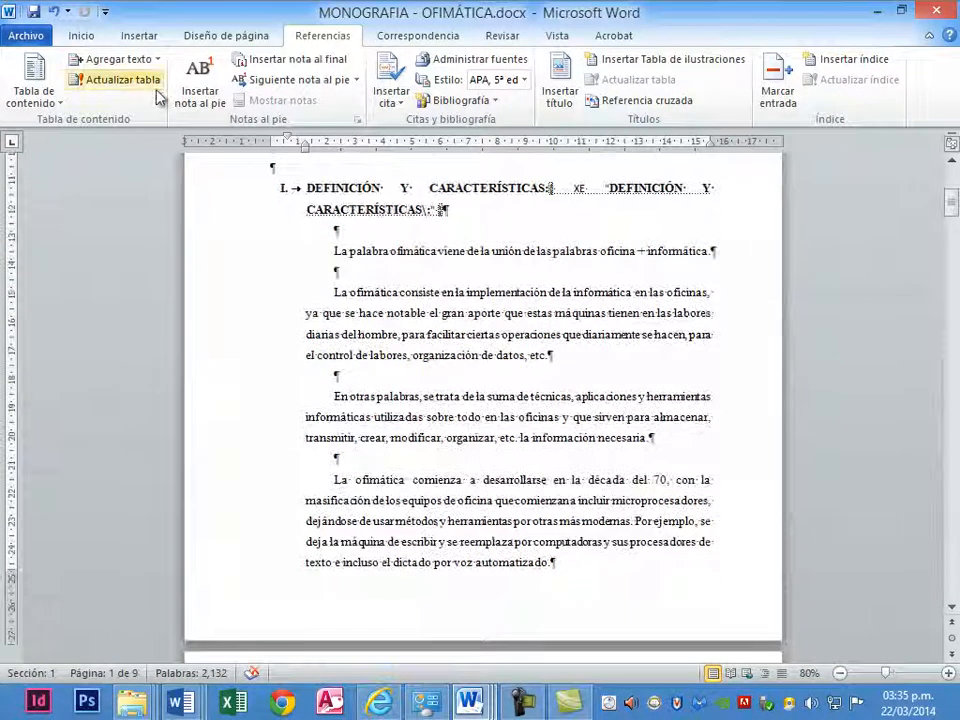
pyautogui.click(81, 35)
pyautogui.click(537, 68)
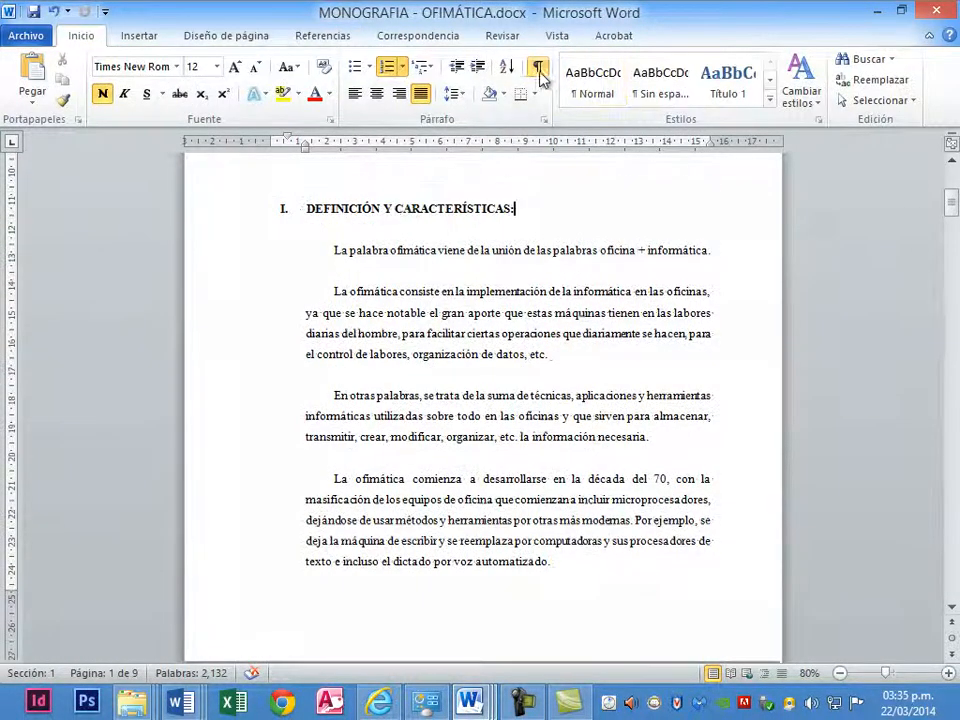
# Step: Add a bookmark named "Impoortancia" to the "IMPORTANCIA:" heading of section II
pyautogui.scroll(-1, 452, 478)
pyautogui.scroll(-12, 452, 478)
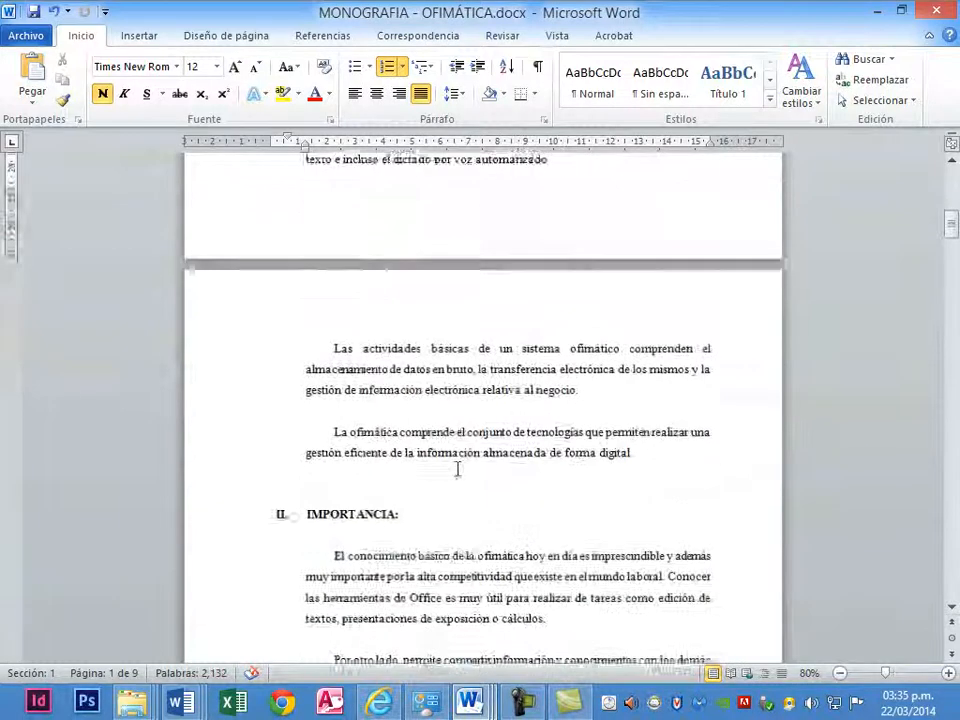
pyautogui.moveTo(302, 440); pyautogui.dragTo(433, 447)
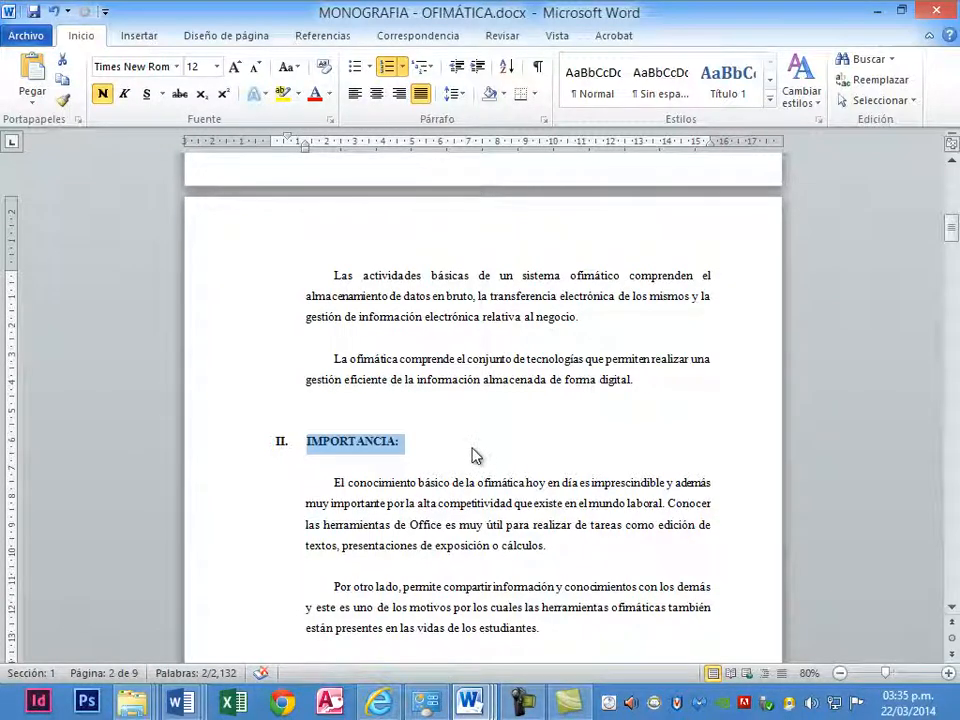
pyautogui.click(146, 36)
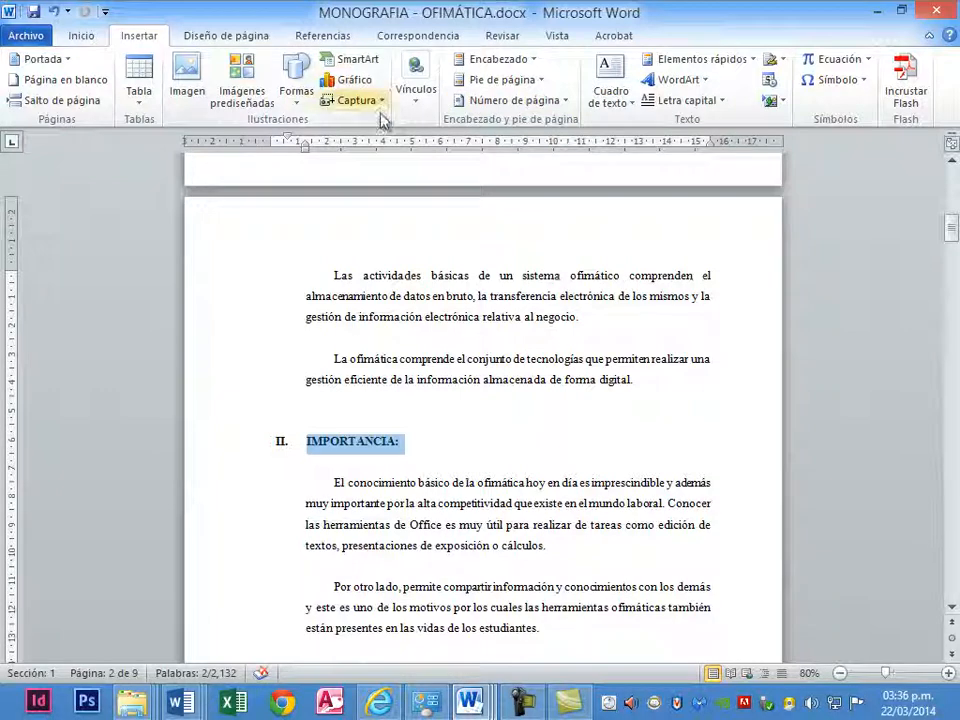
pyautogui.click(415, 100)
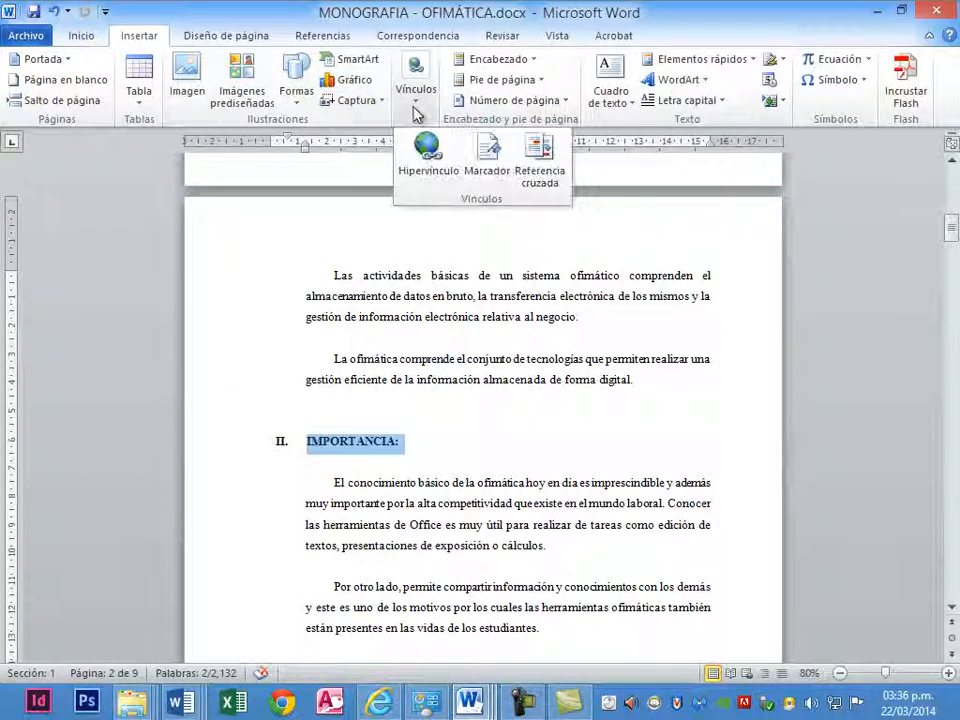
pyautogui.click(486, 160)
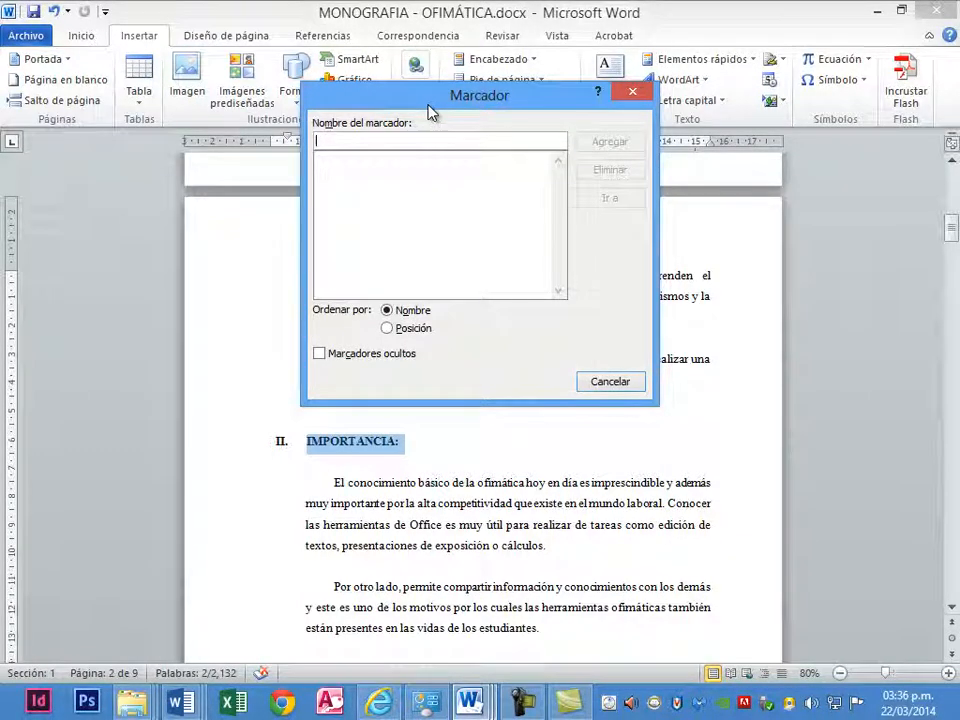
pyautogui.write('impot')
pyautogui.press('BackSpace')
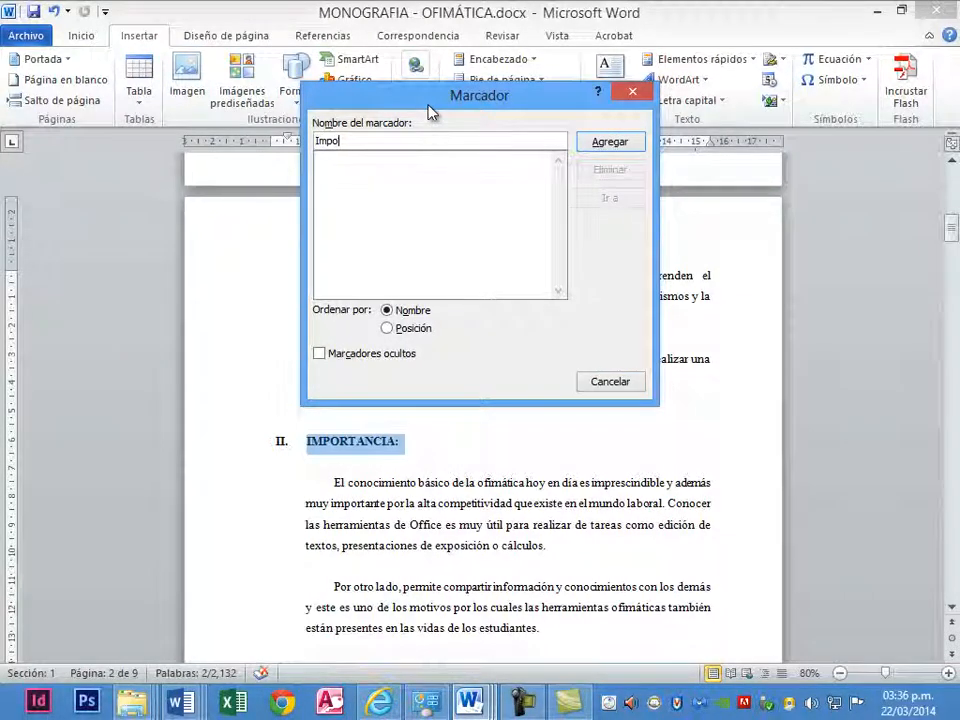
pyautogui.write('rtancia')
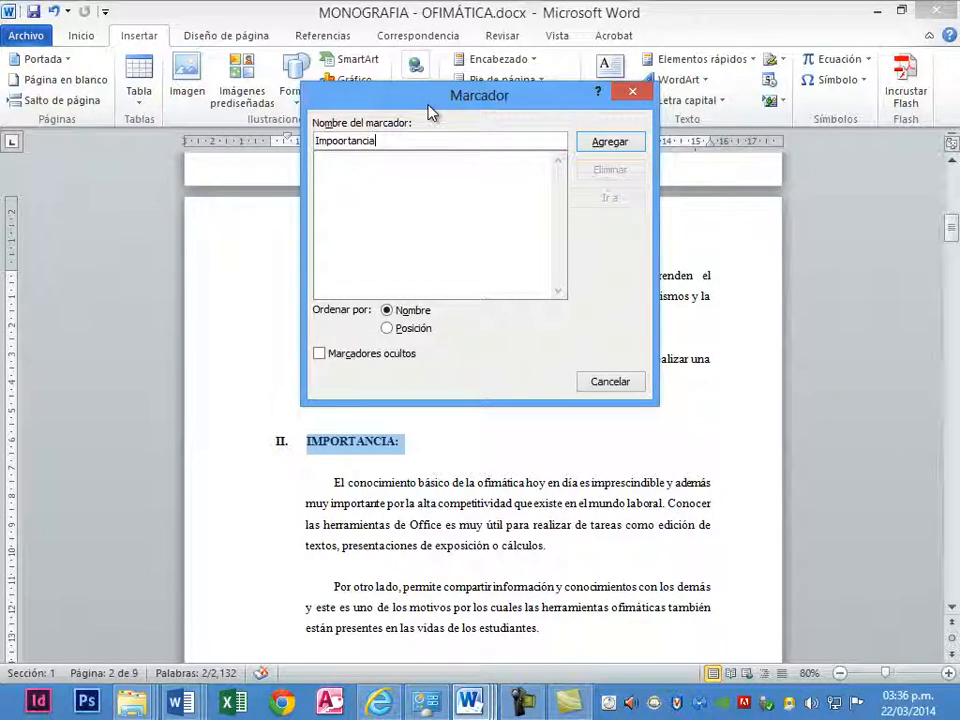
pyautogui.click(612, 143)
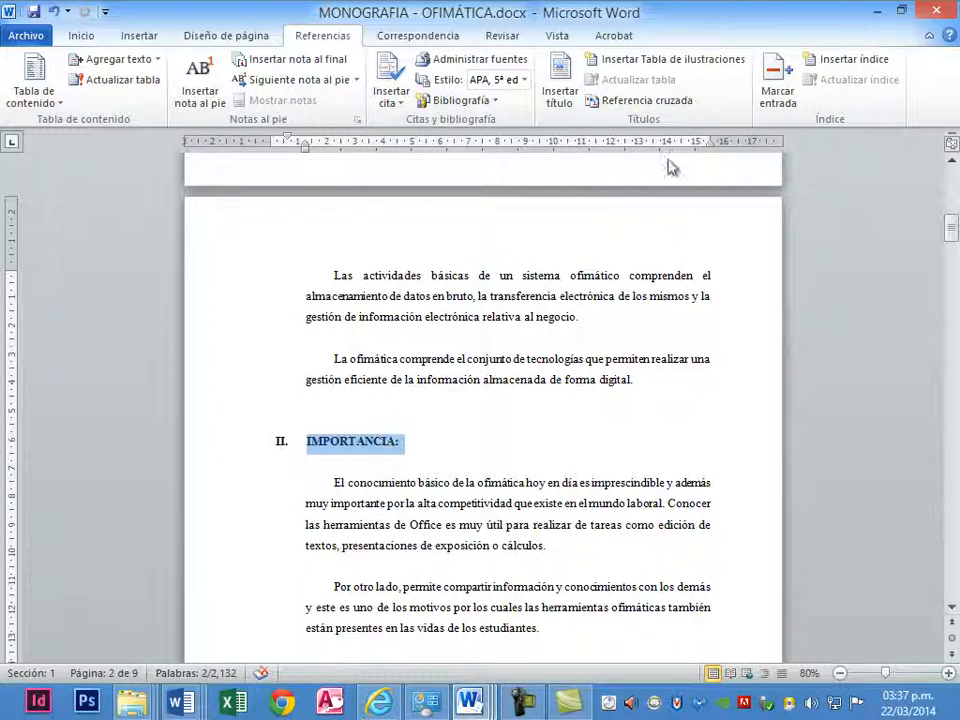
# Step: Mark the selected "IMPORTANCIA:" heading as an index entry for the current page and close the index entry dialog
pyautogui.click(771, 74)
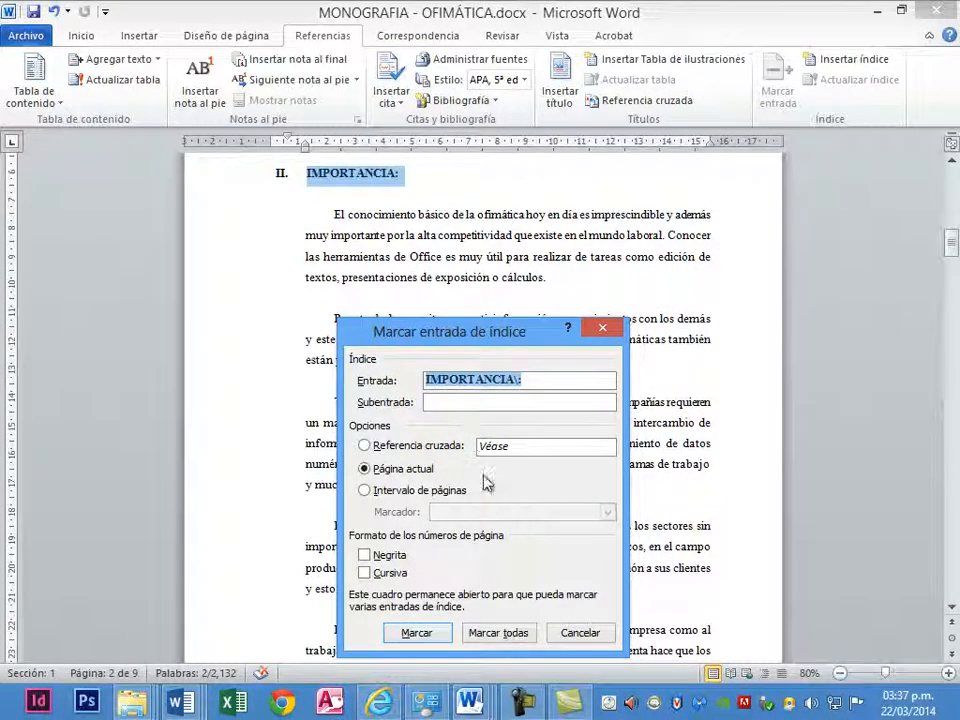
pyautogui.click(418, 638)
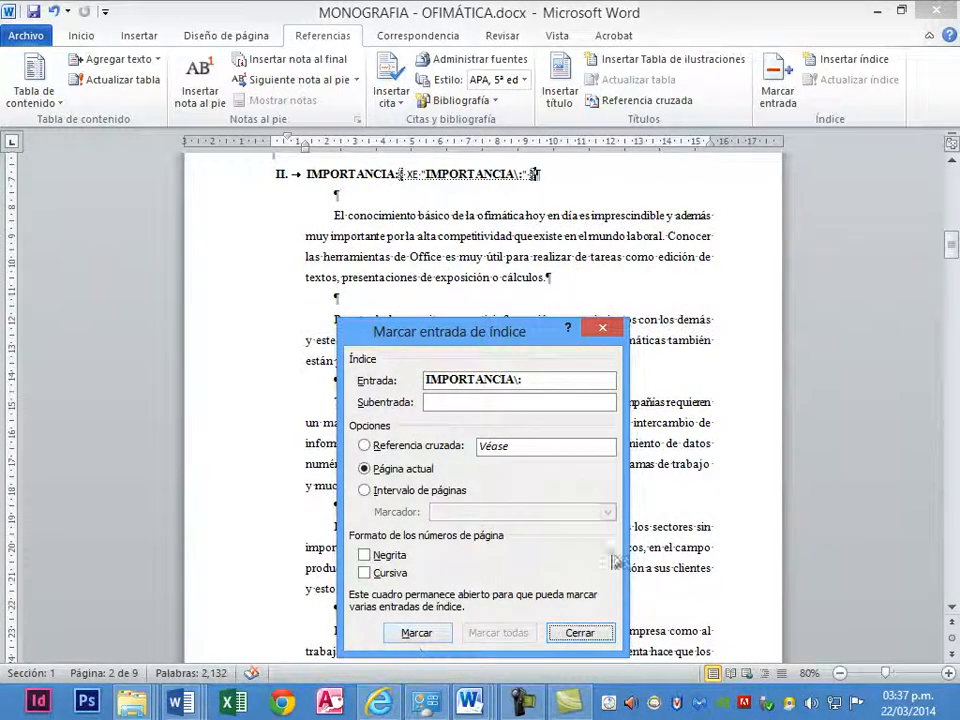
pyautogui.click(582, 630)
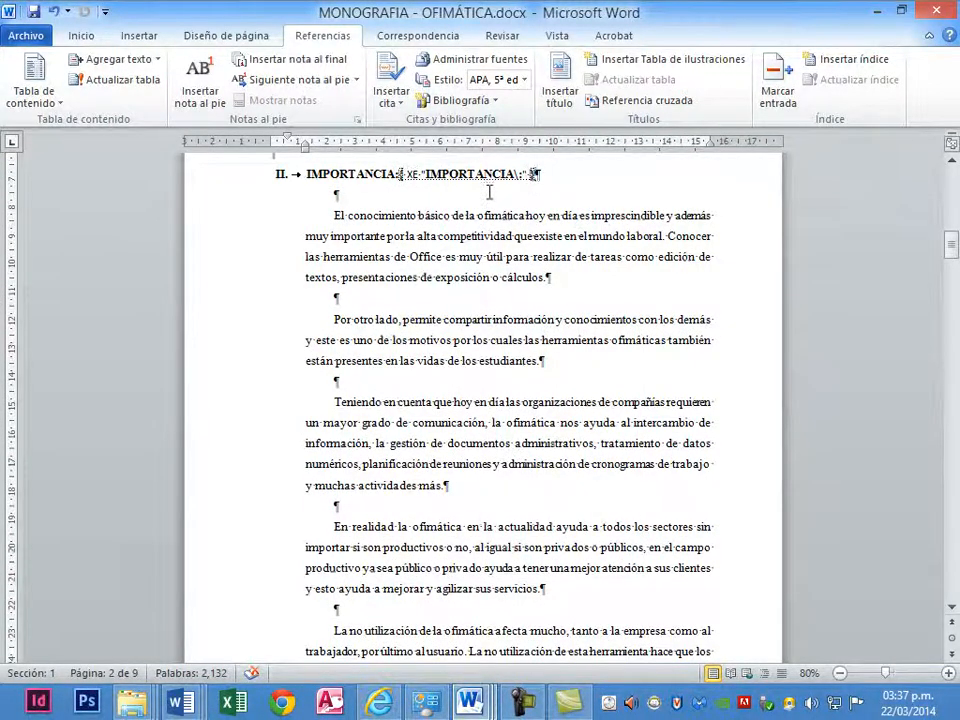
# Step: Examine the index field after the "IMPORTANCIA:" heading with the formatting marks hidden and shown
pyautogui.scroll(2, 546, 300)
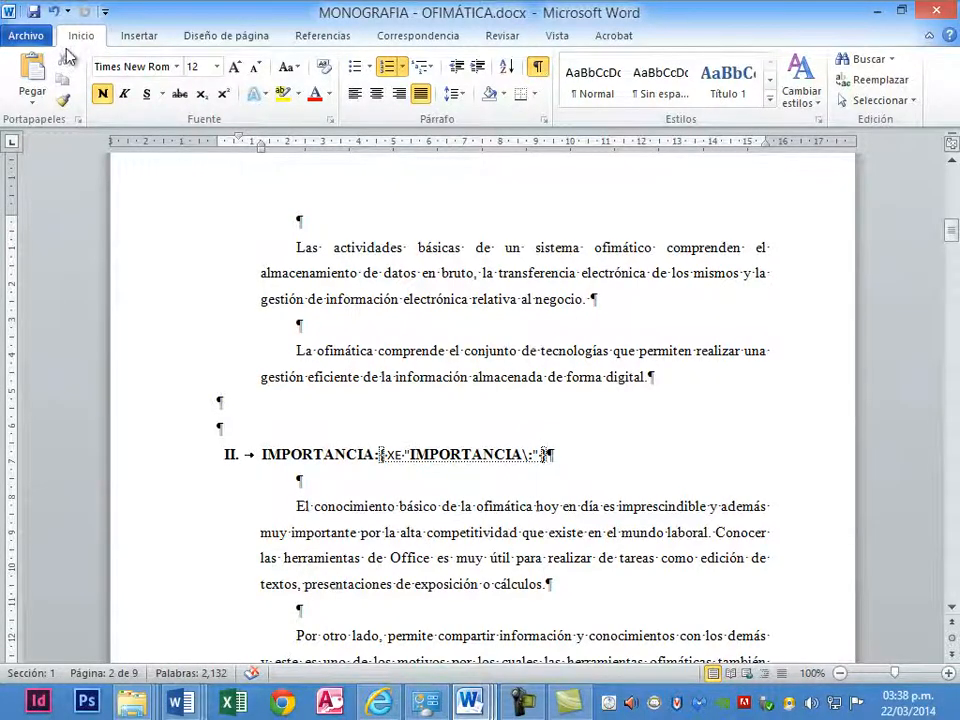
pyautogui.click(539, 72)
pyautogui.click(539, 72)
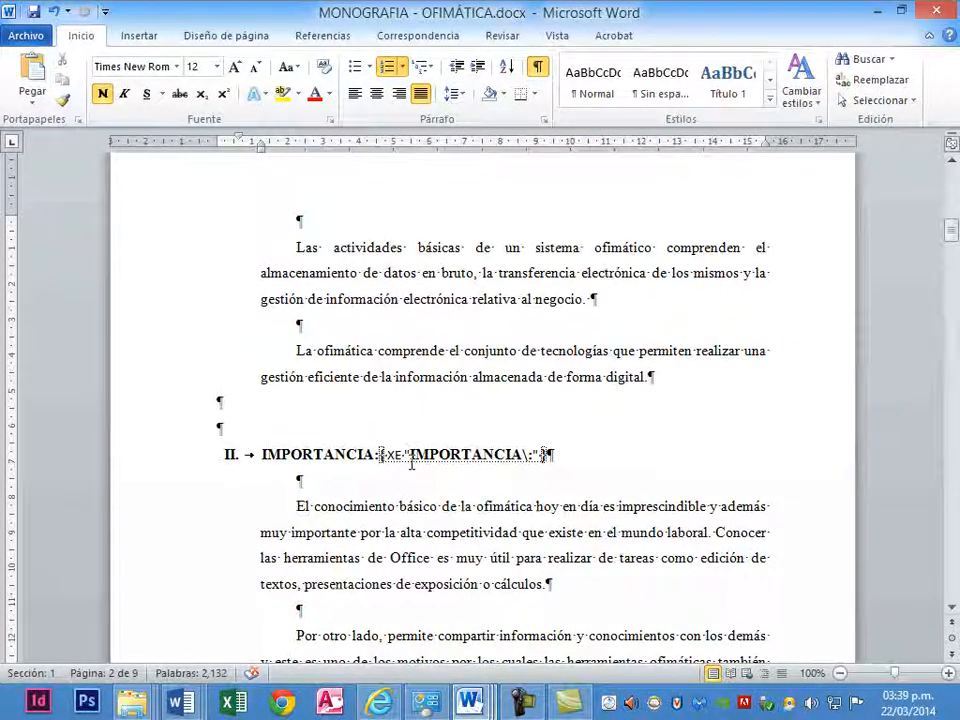
pyautogui.moveTo(411, 454); pyautogui.dragTo(531, 460)
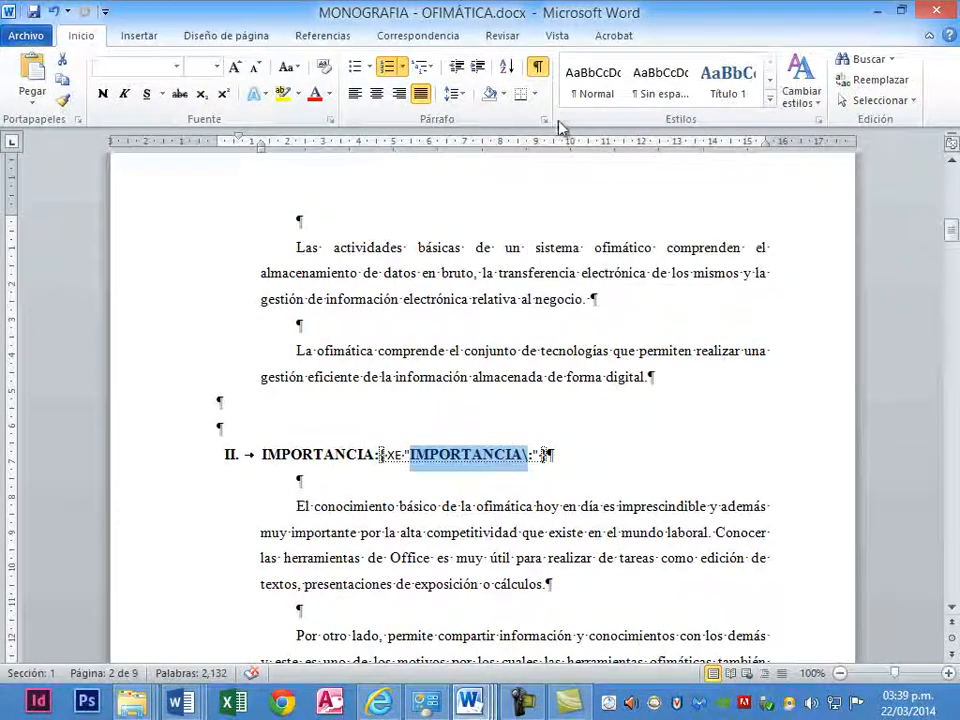
pyautogui.click(547, 74)
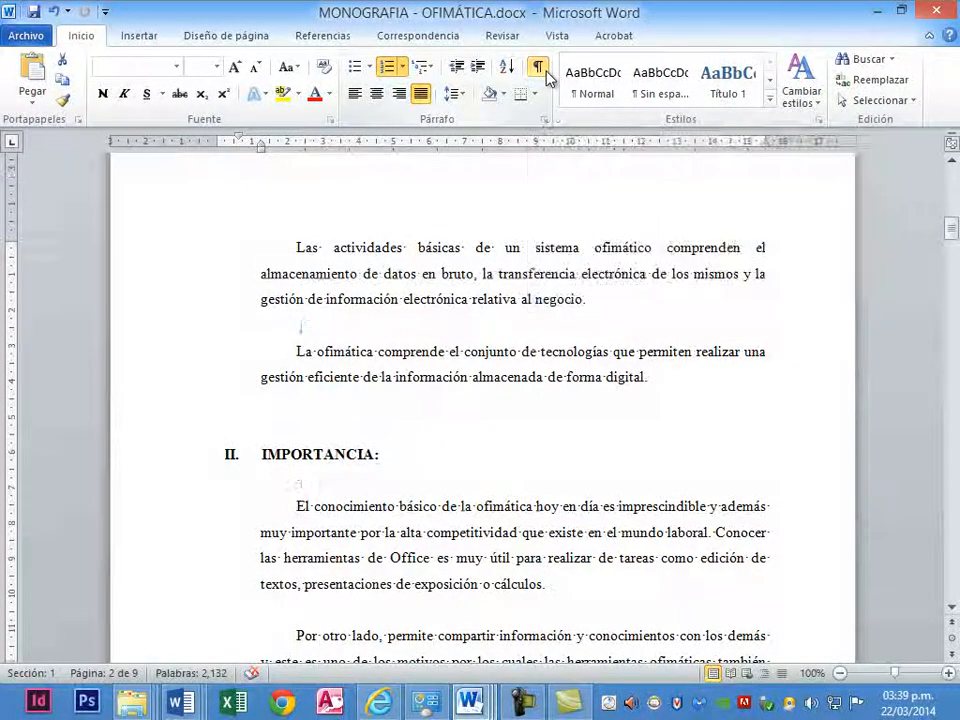
pyautogui.click(547, 74)
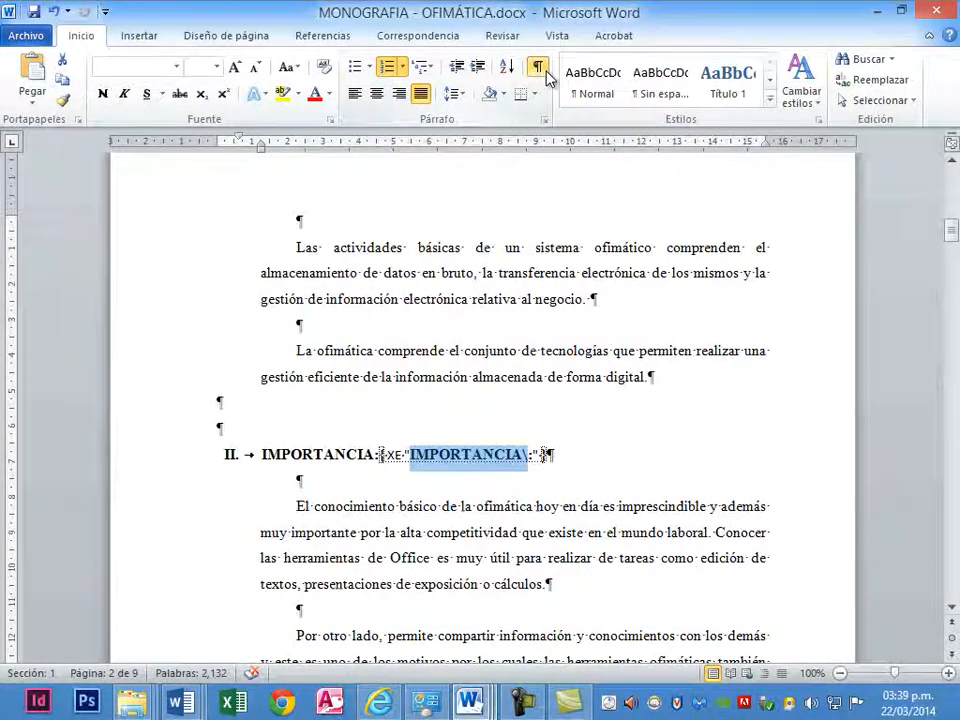
# Step: Delete the index field and colon after the "IMPORTANCIA" heading of section II, and undo the deletion
pyautogui.click(381, 455)
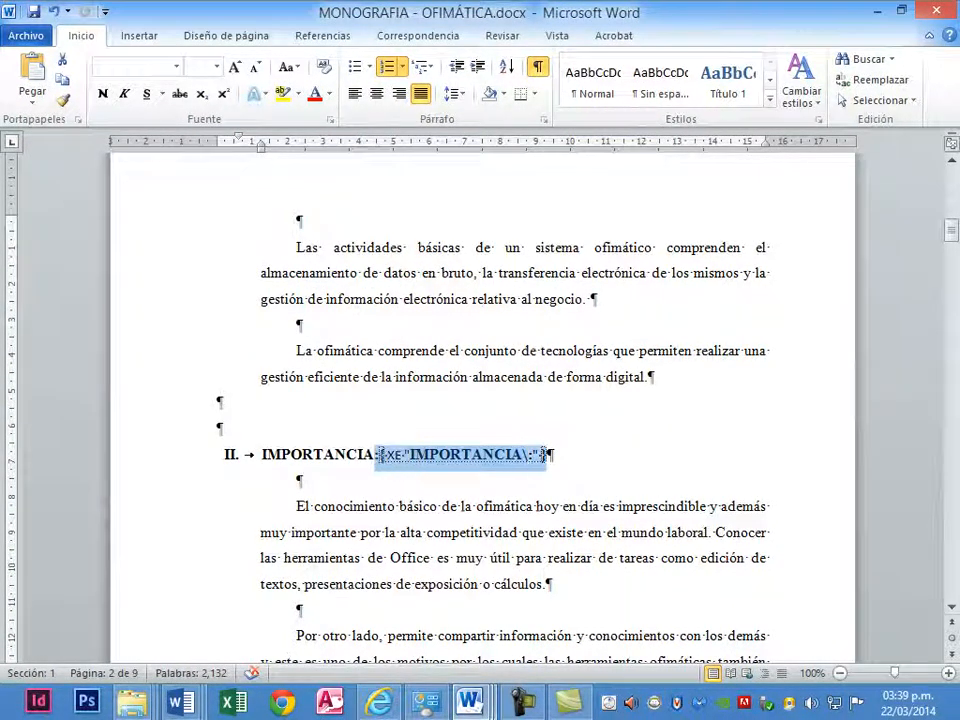
pyautogui.click(415, 460)
pyautogui.moveTo(381, 456); pyautogui.dragTo(548, 455)
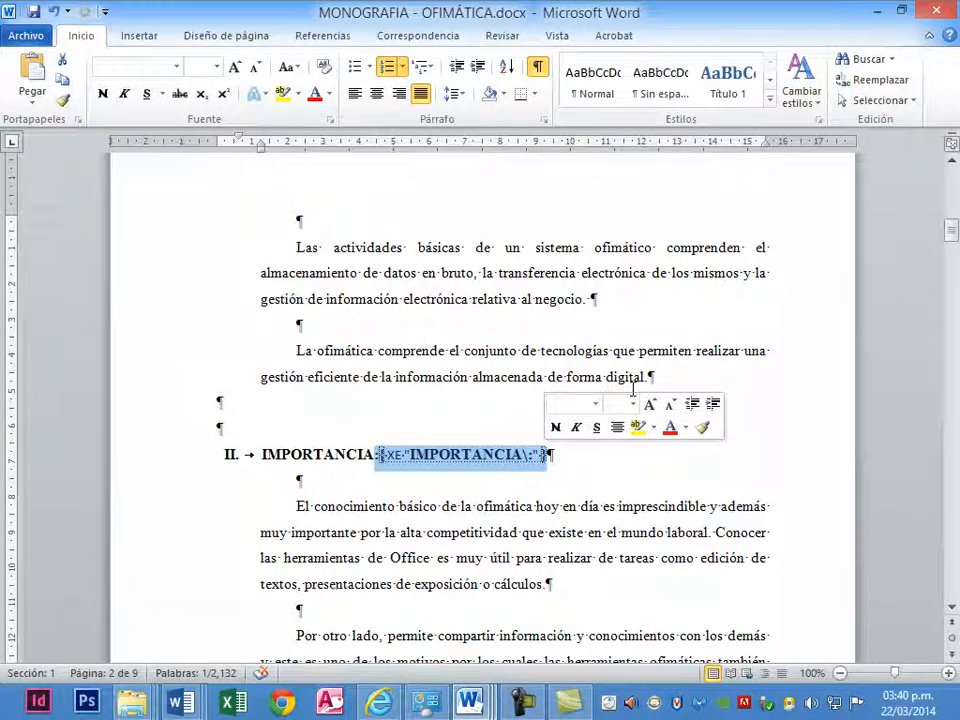
pyautogui.press('Delete')
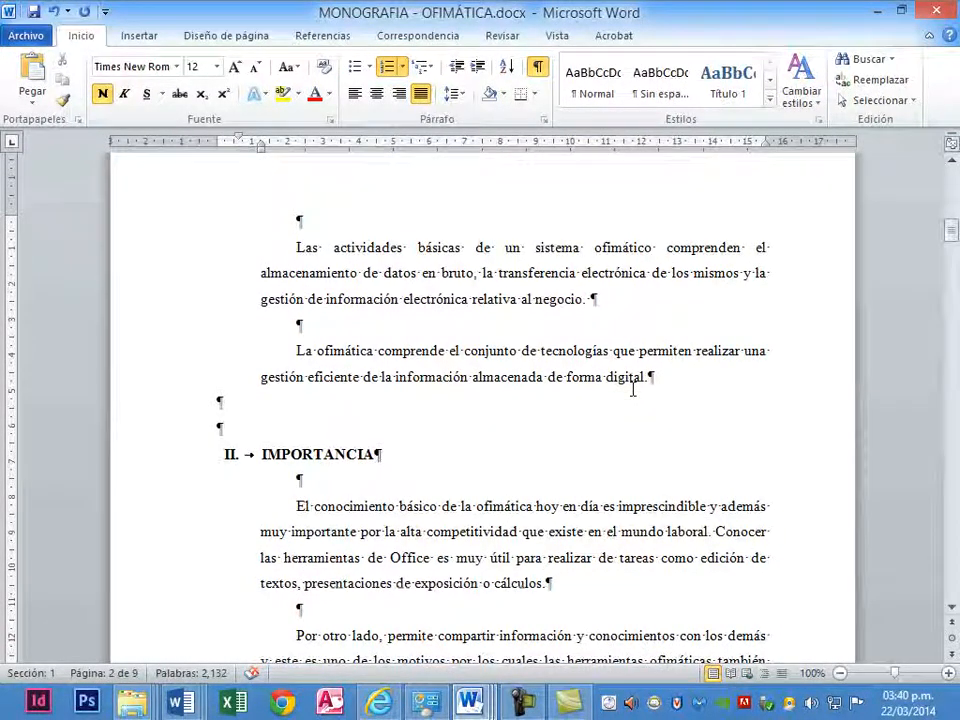
pyautogui.hotkey('ctrl', 'z')
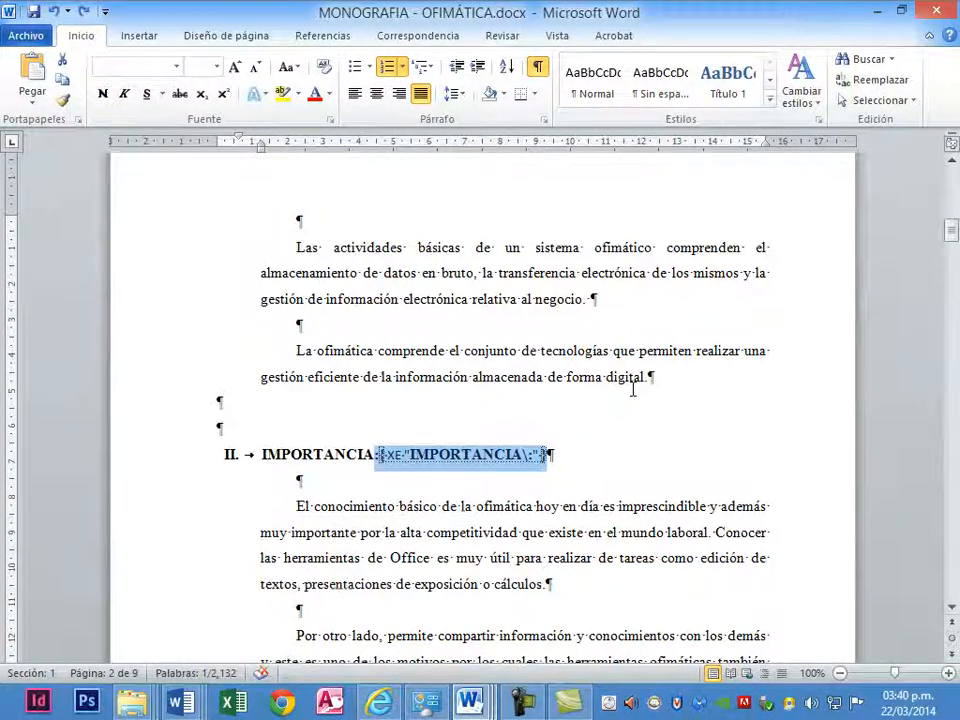
# Step: Hide the formatting marks and start a new blank page after the last line of the document
pyautogui.hotkey('ctrl', 'End')
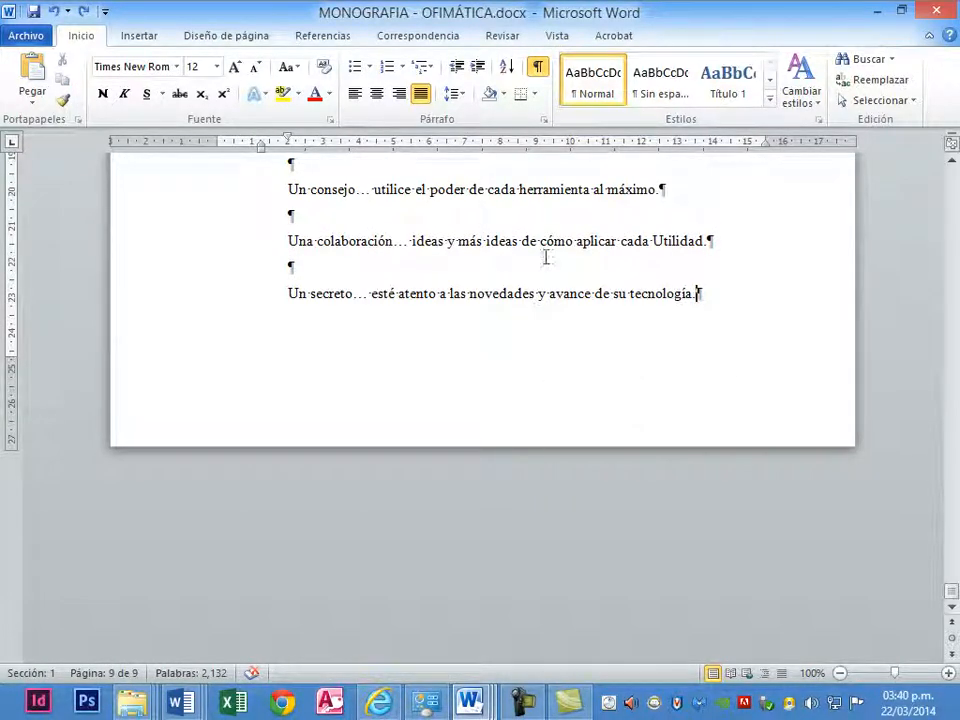
pyautogui.click(540, 70)
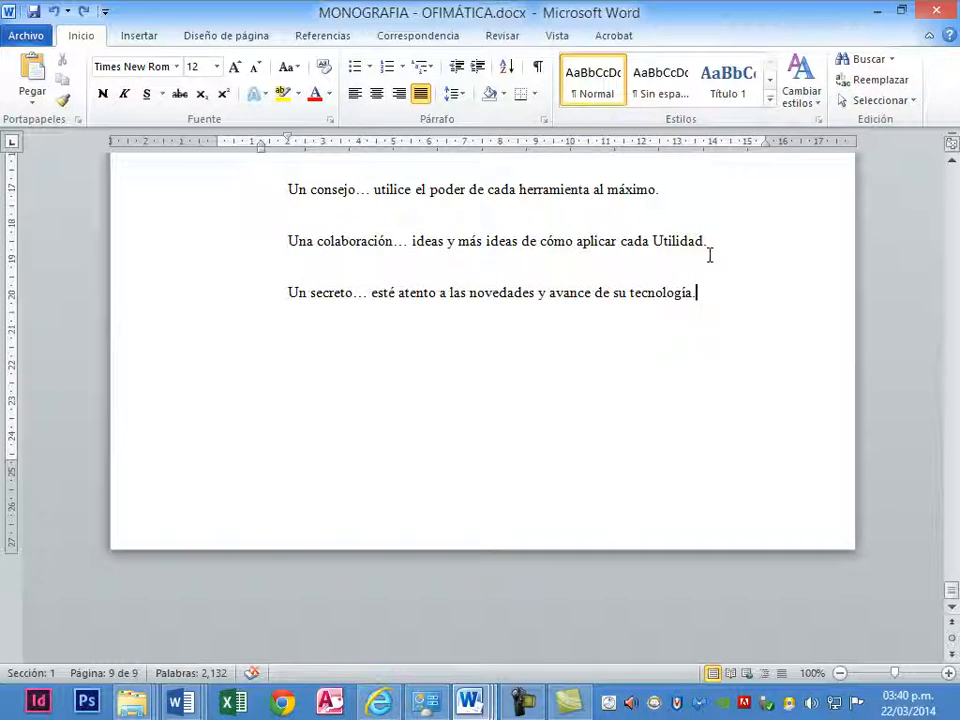
pyautogui.press('Return')
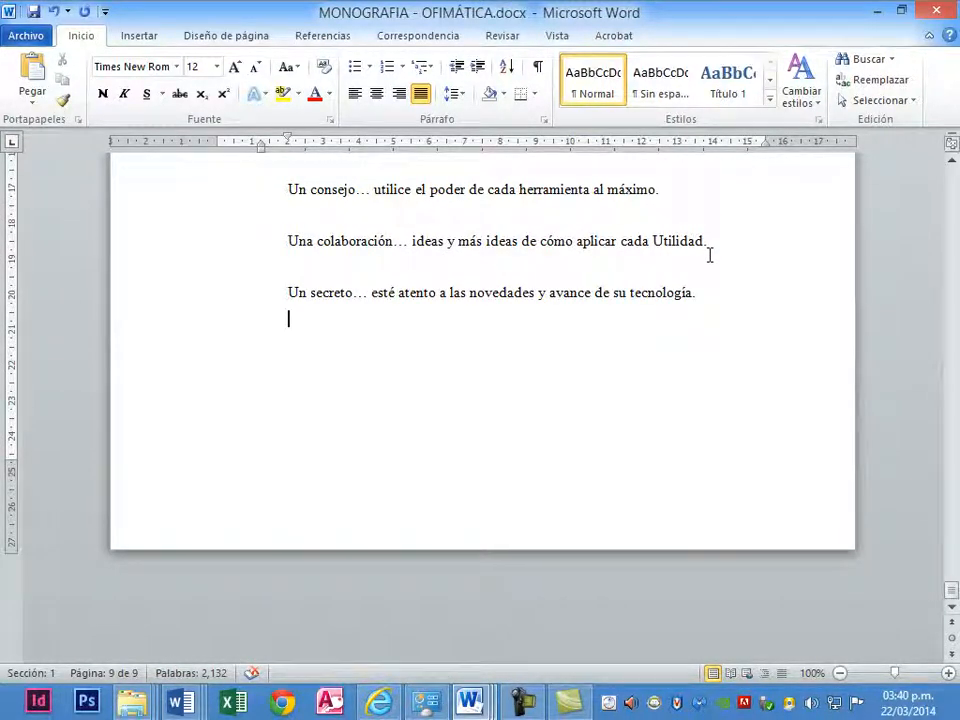
pyautogui.hotkey('ctrl', 'Return')
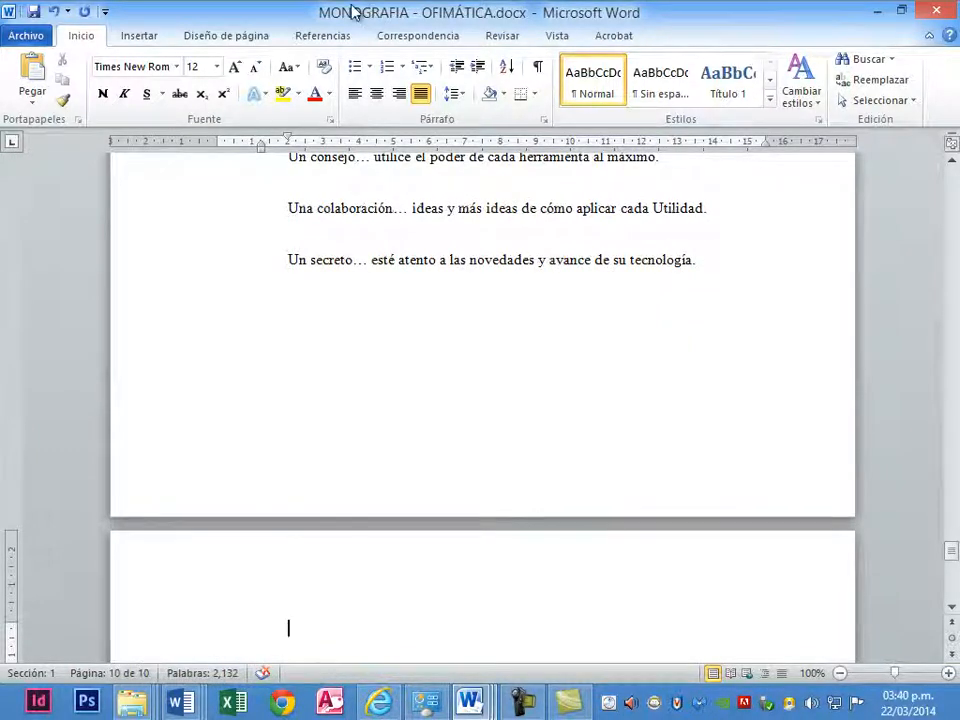
# Step: Insert an index in the Clásico format on the new blank page at the end of the document
pyautogui.click(494, 36)
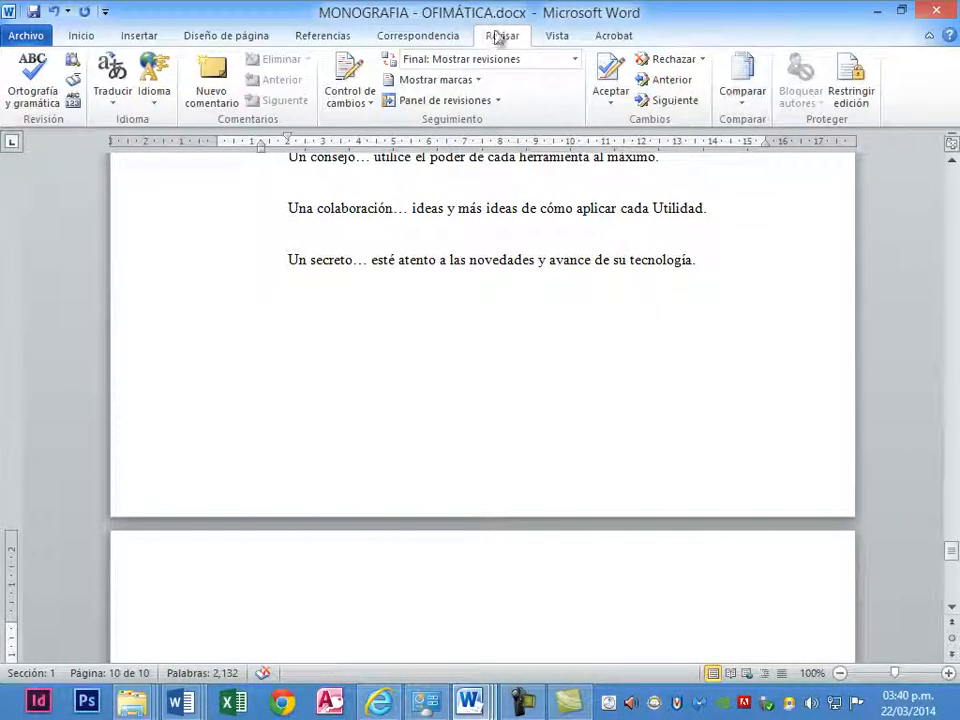
pyautogui.click(410, 36)
pyautogui.click(316, 40)
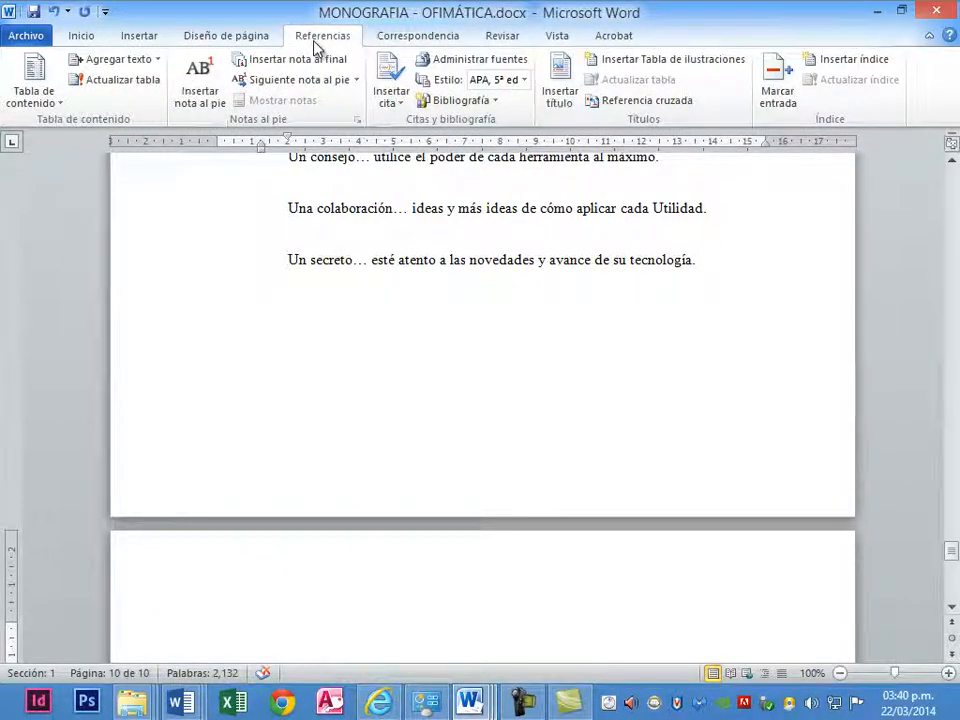
pyautogui.click(298, 632)
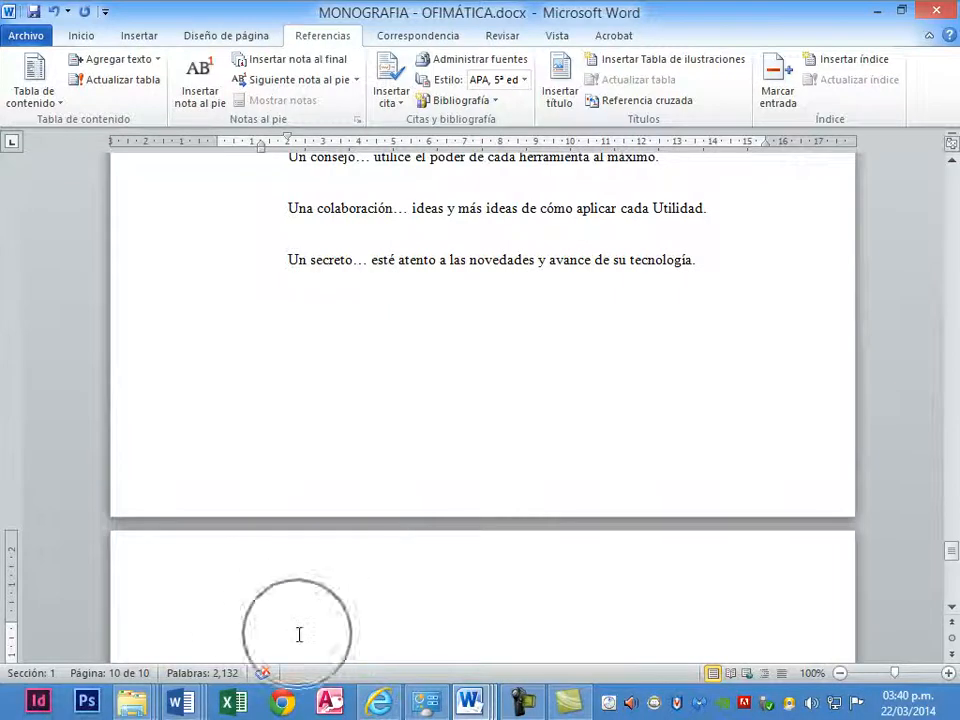
pyautogui.click(829, 62)
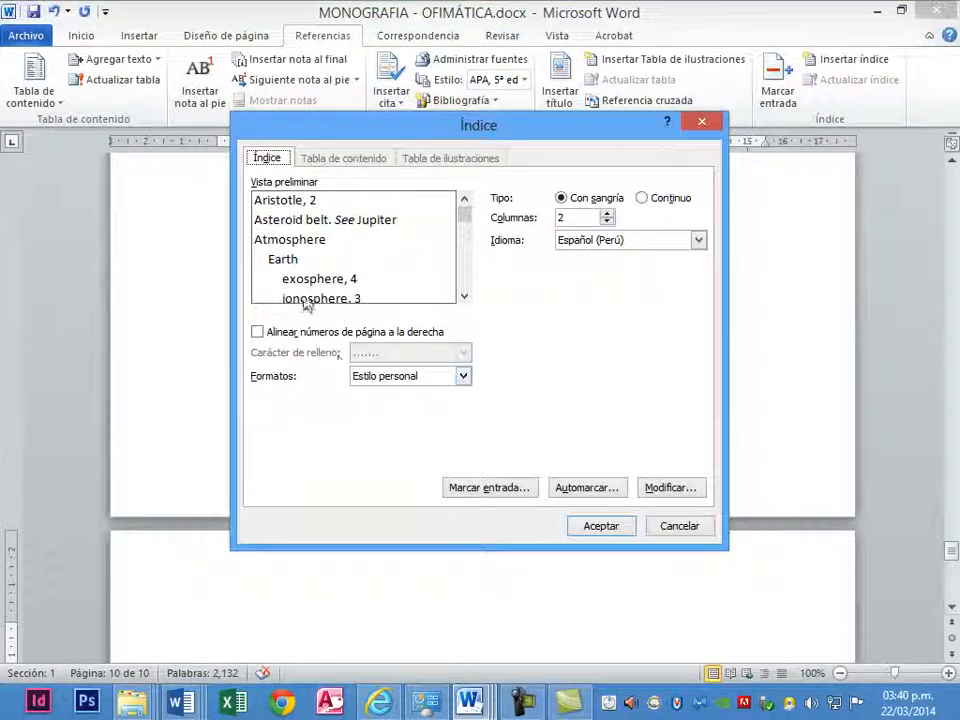
pyautogui.click(368, 379)
pyautogui.click(370, 406)
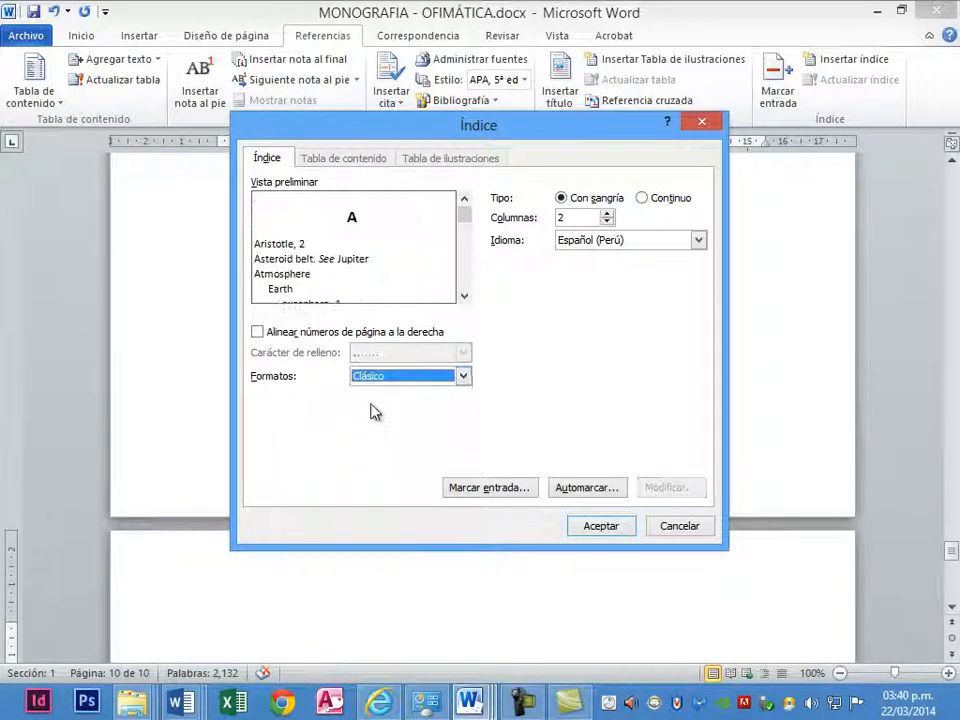
pyautogui.click(597, 525)
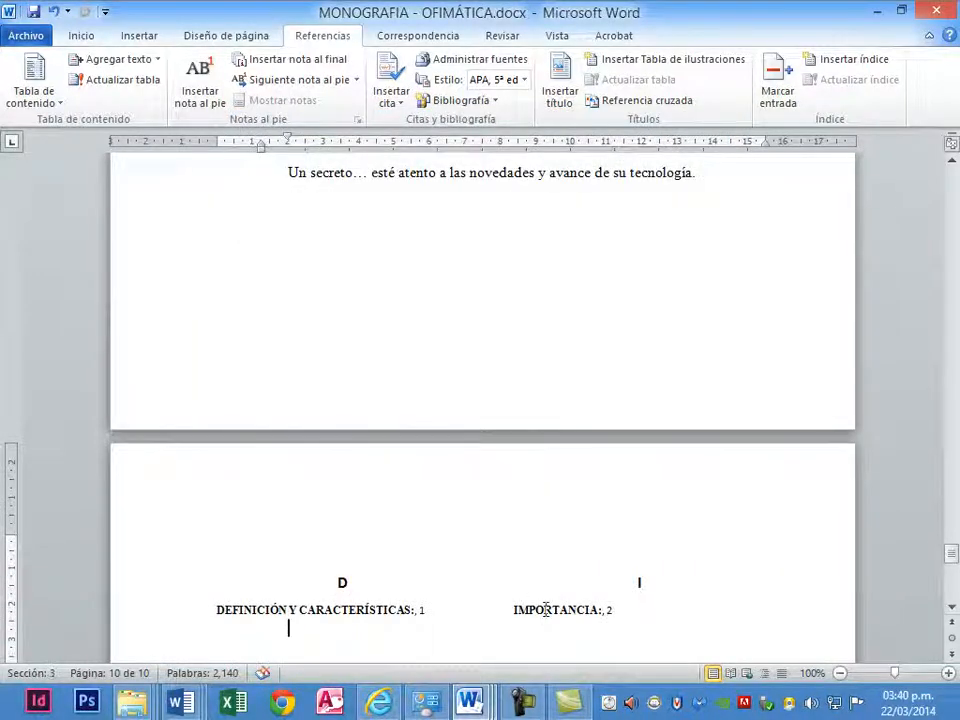